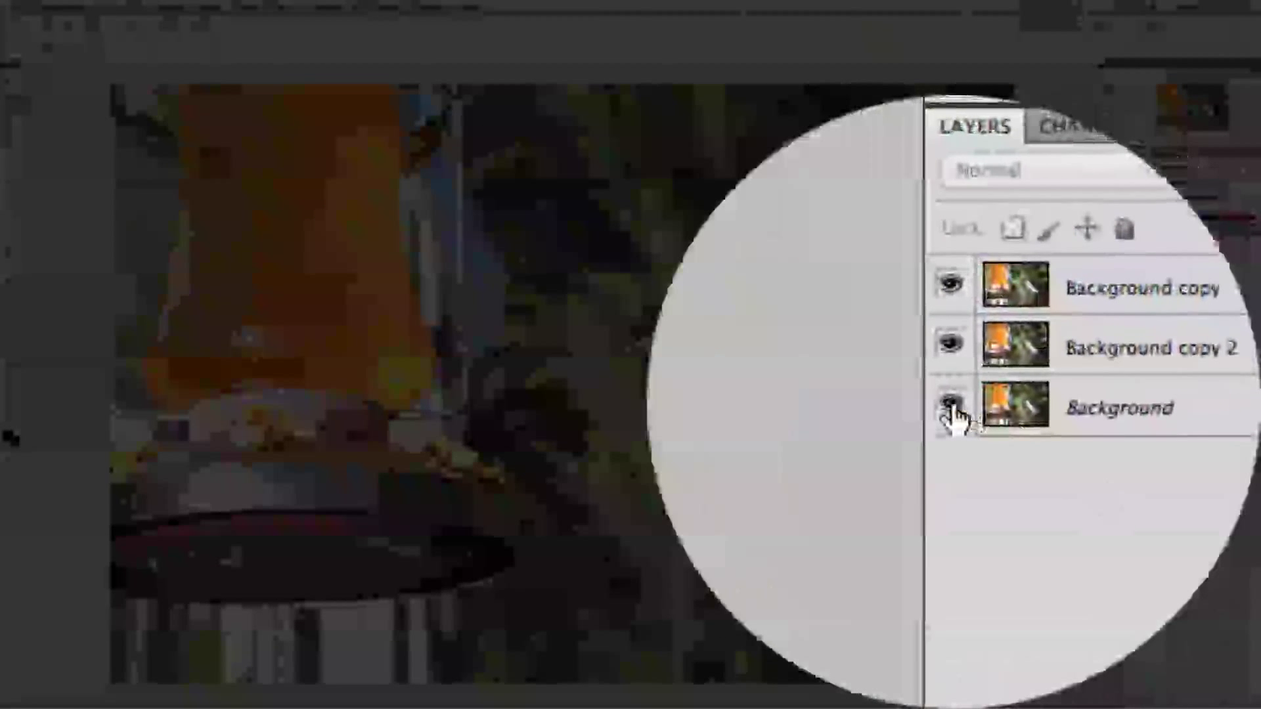
Hide the Background layer and spot-heal the dark spot on the hummingbird's throat in Background copy
left_click(952, 415)
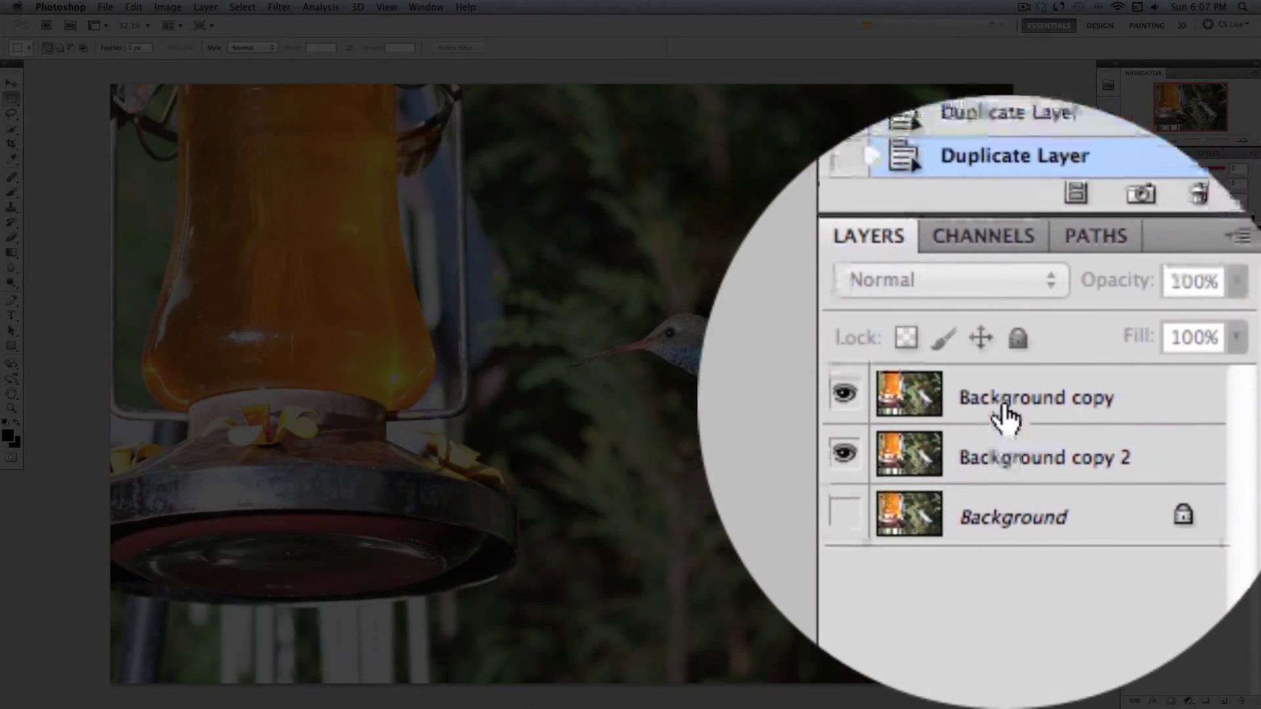
left_click(1006, 418)
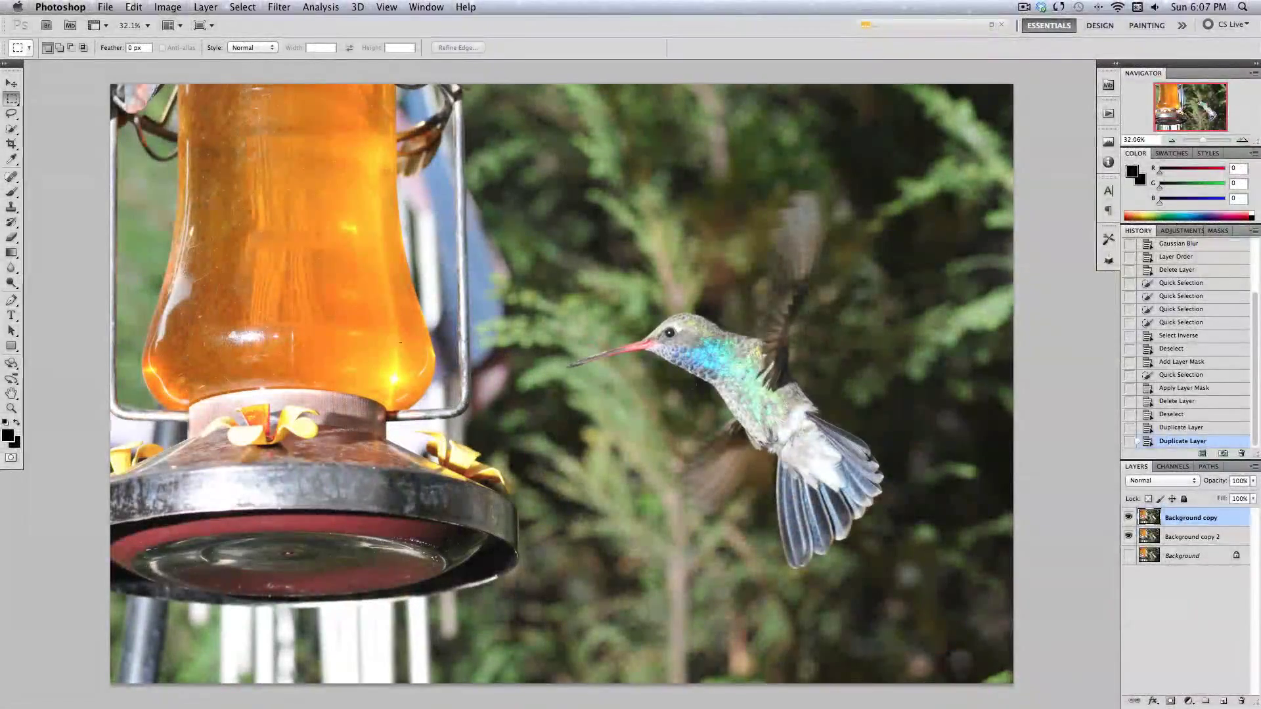
left_click(13, 177)
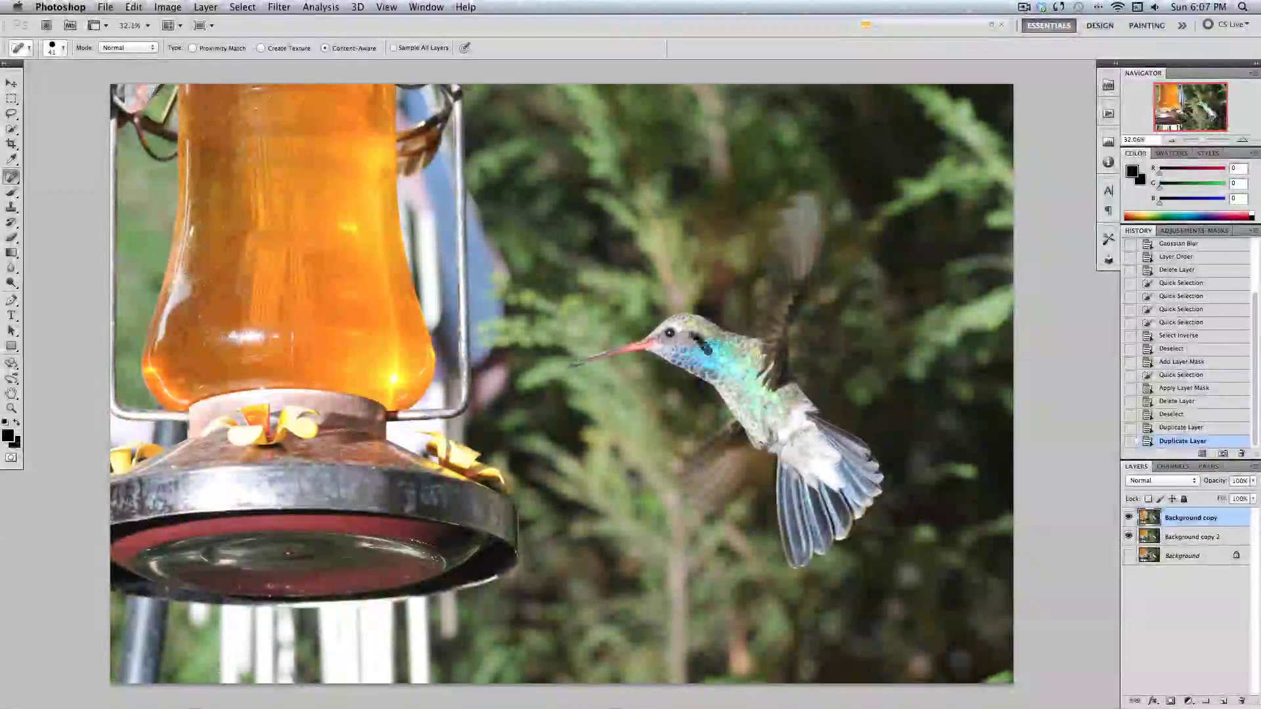
left_click(702, 347)
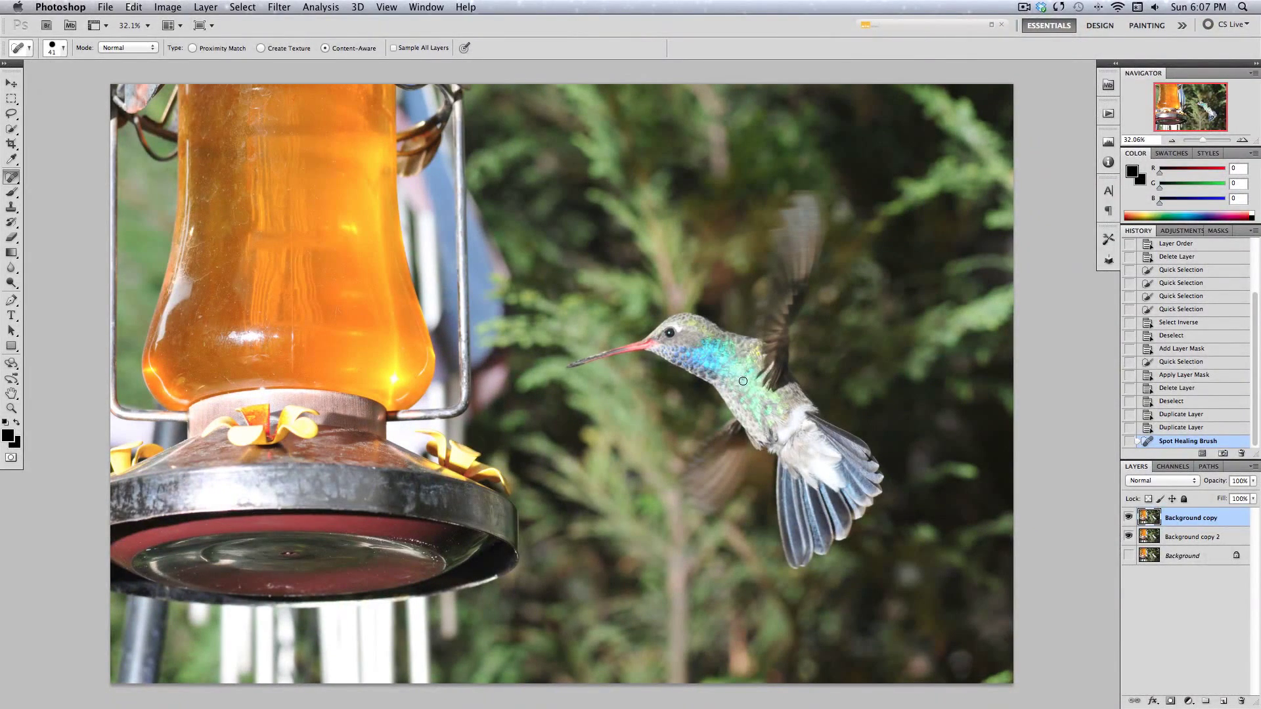
Switch from the marquee tool to the Quick Selection Tool for selecting the bird and feeder
left_click(12, 100)
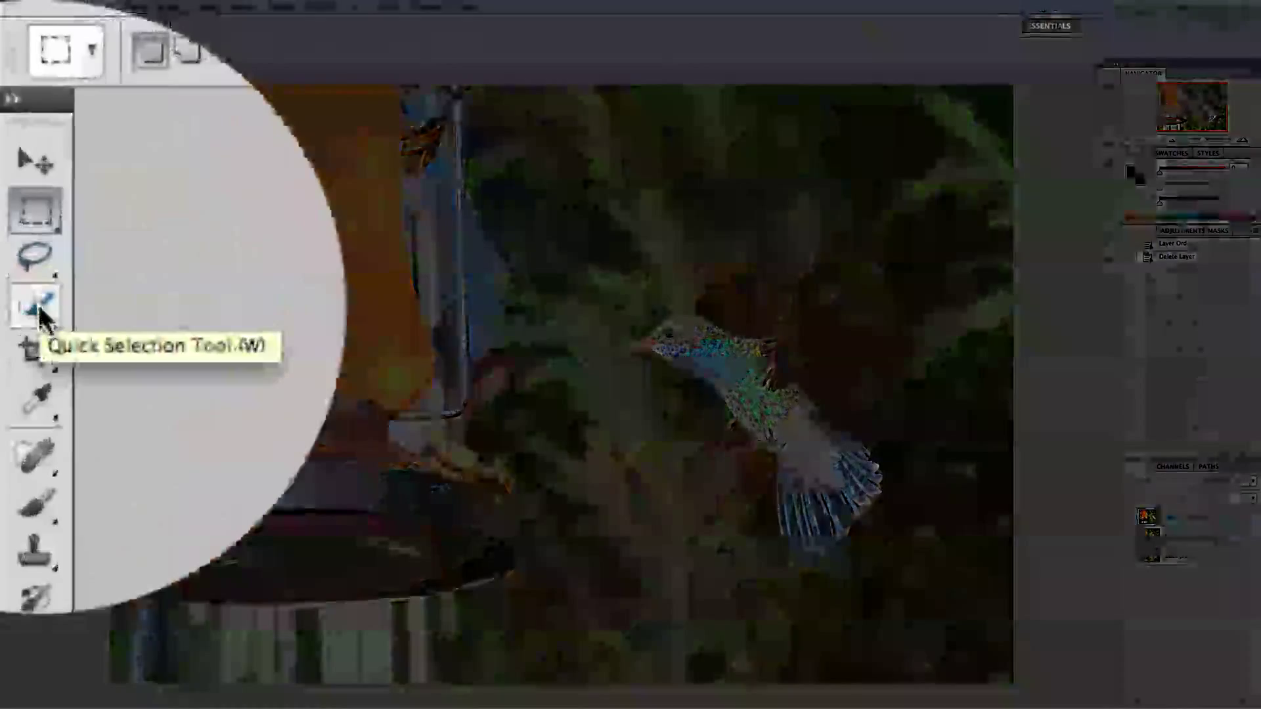
left_click(39, 313)
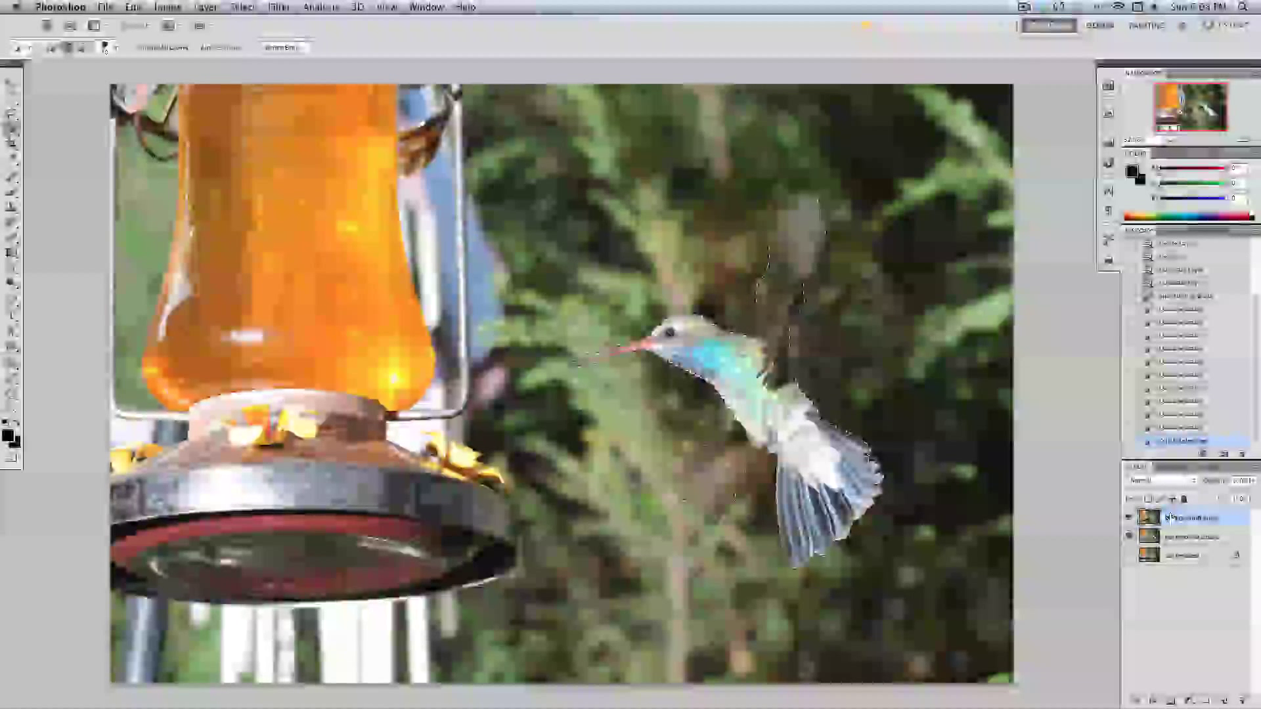
Inverse the selection so the background around the hummingbird is selected instead
key("m")
key("ctrl+a")
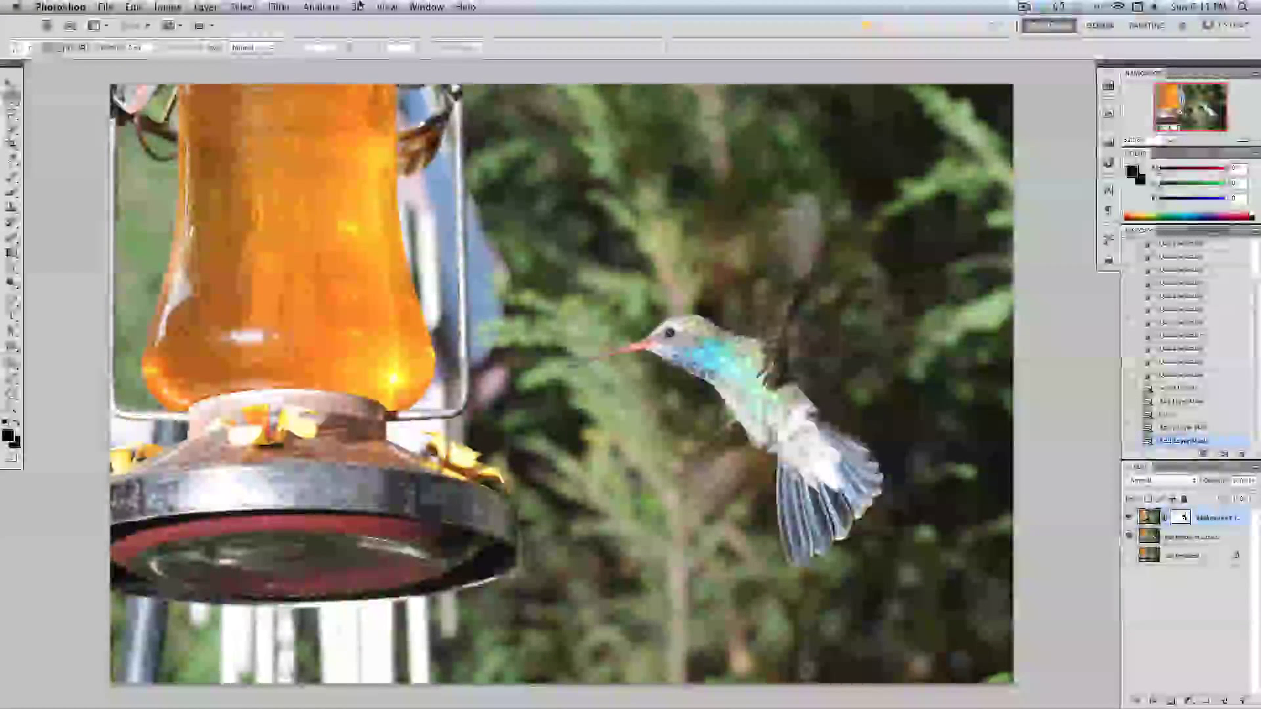
Apply a Gaussian Blur of radius 35.7 pixels to the selected background
left_click(278, 7)
mouse_move(305, 147)
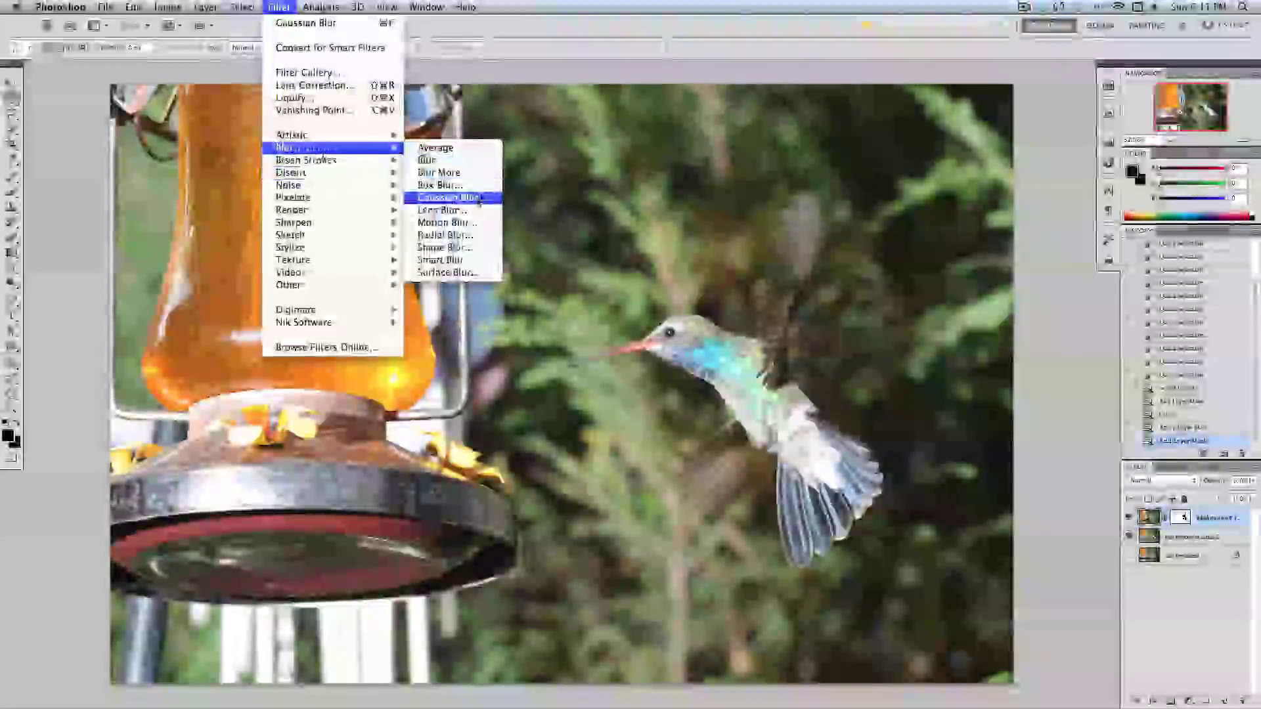
left_click(464, 198)
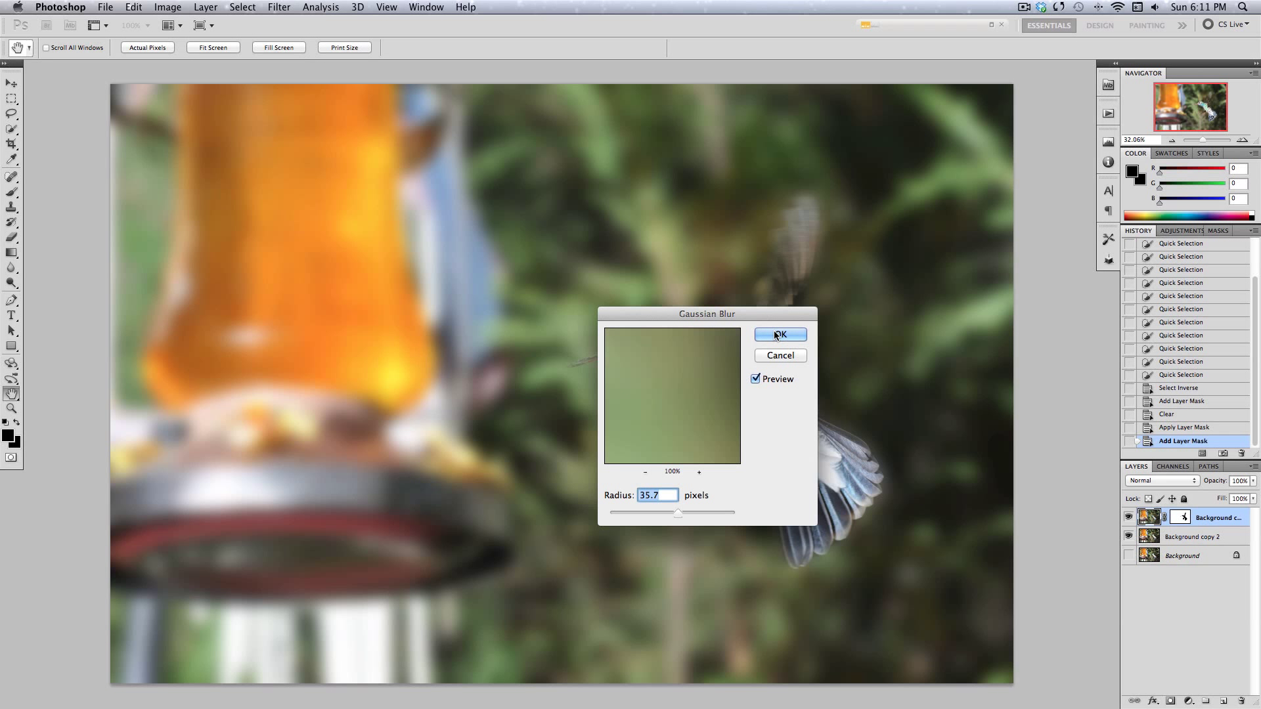
left_click(777, 335)
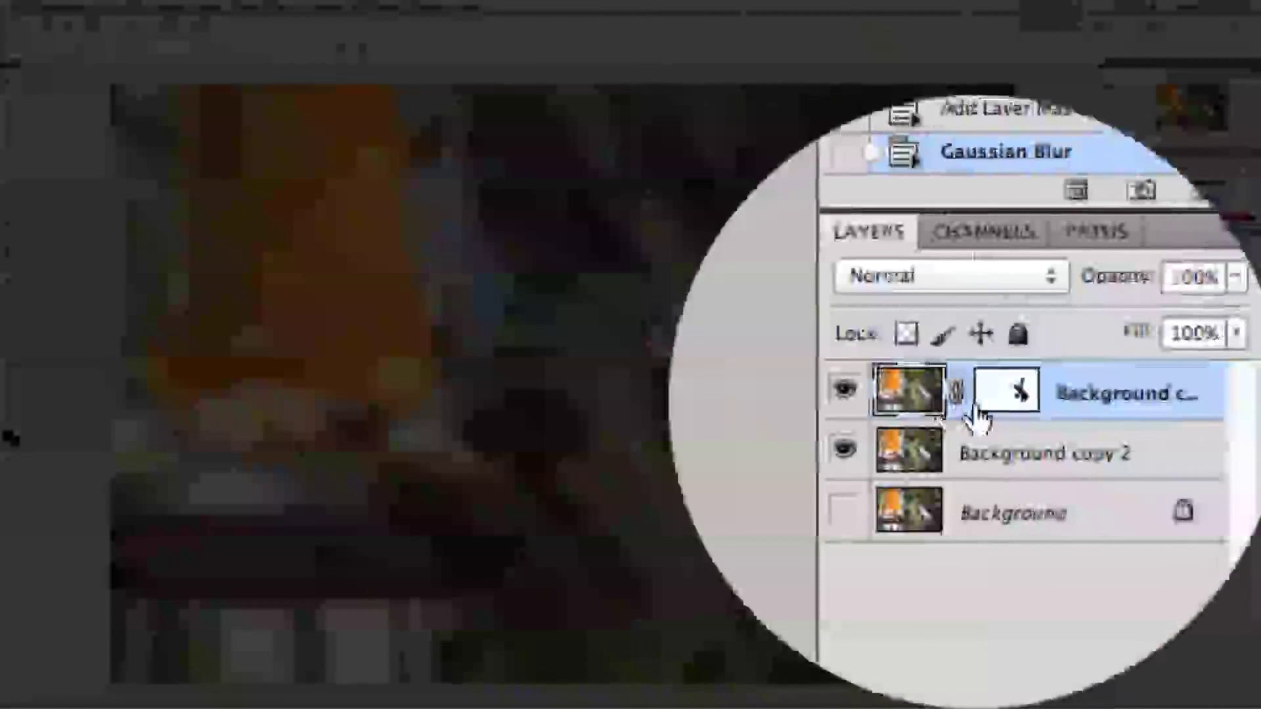
Target the layer mask thumbnail on Background copy for painting
left_click(1015, 399)
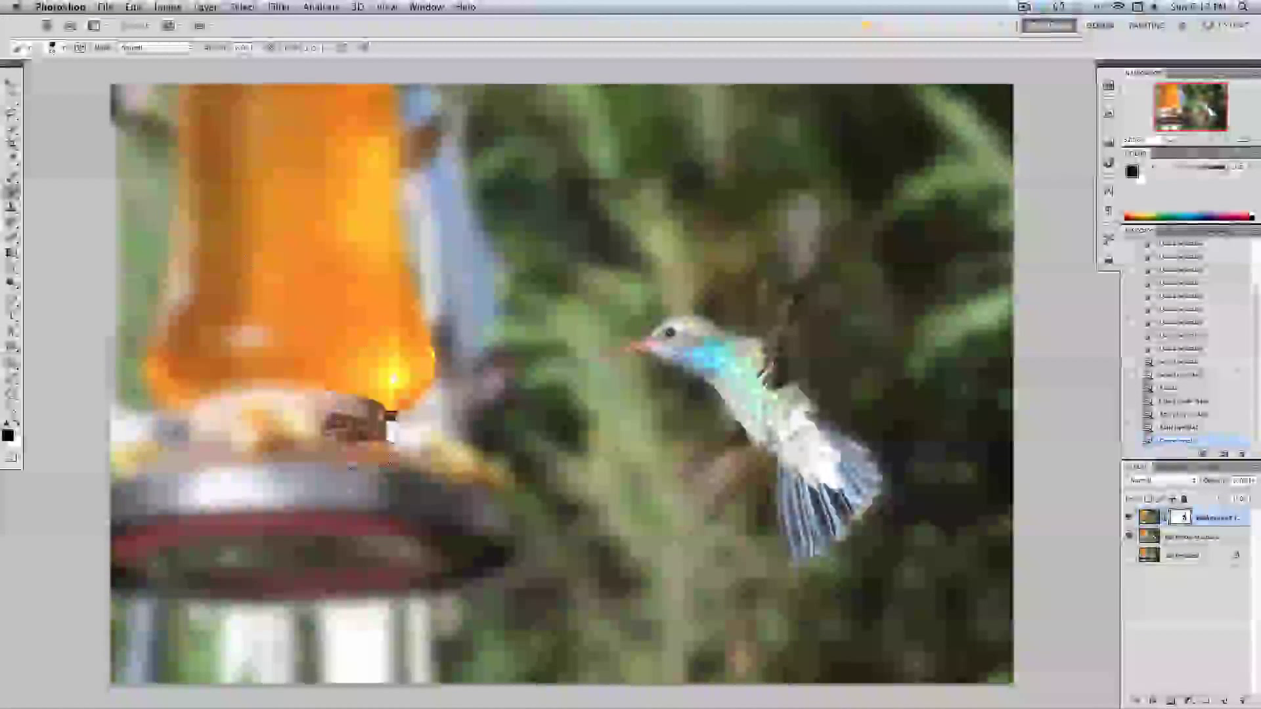
Enlarge the brush to 329 px and paint the feeder bottle and its top back to sharp focus
left_click(81, 50)
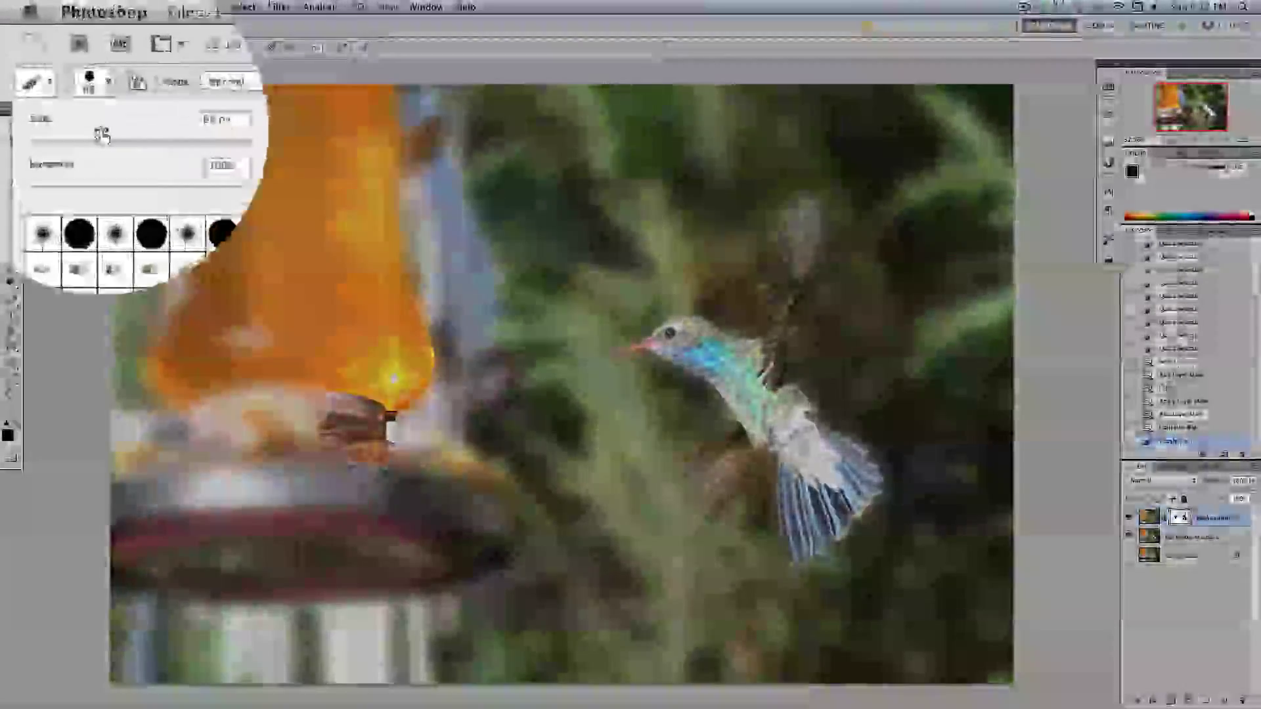
left_click_drag(108, 87, 121, 87)
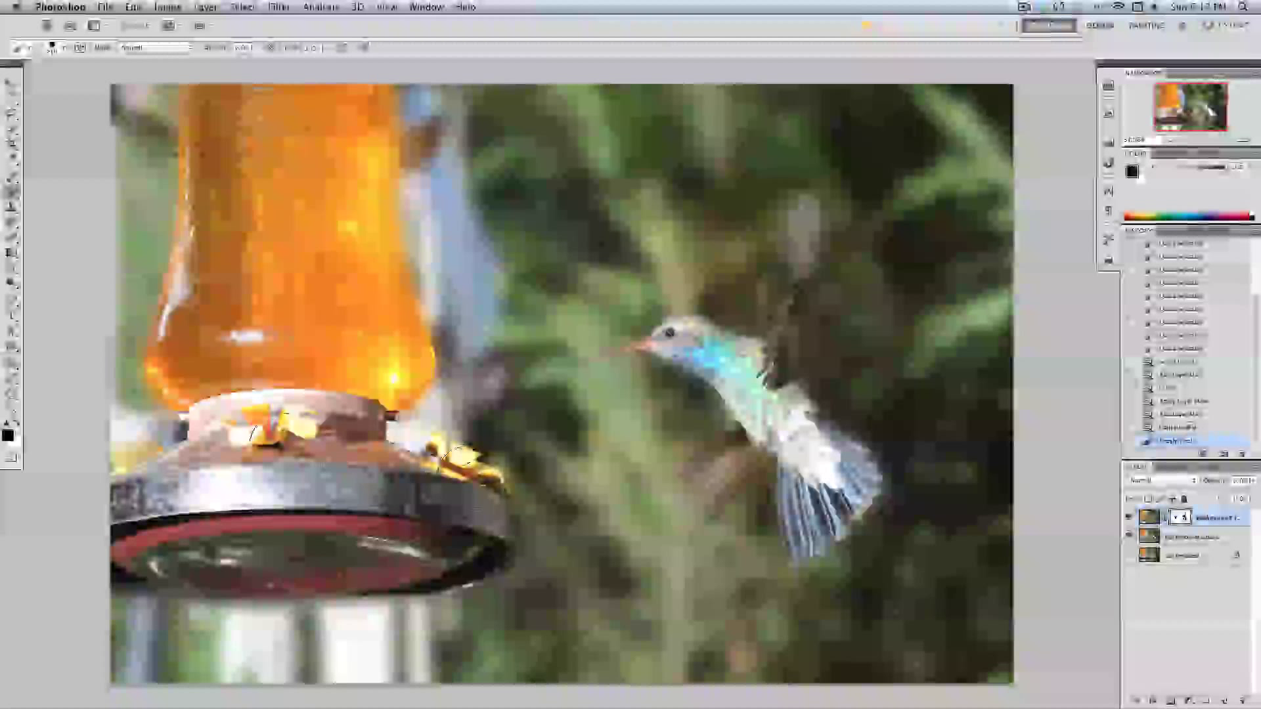
left_click_drag(296, 315, 339, 228)
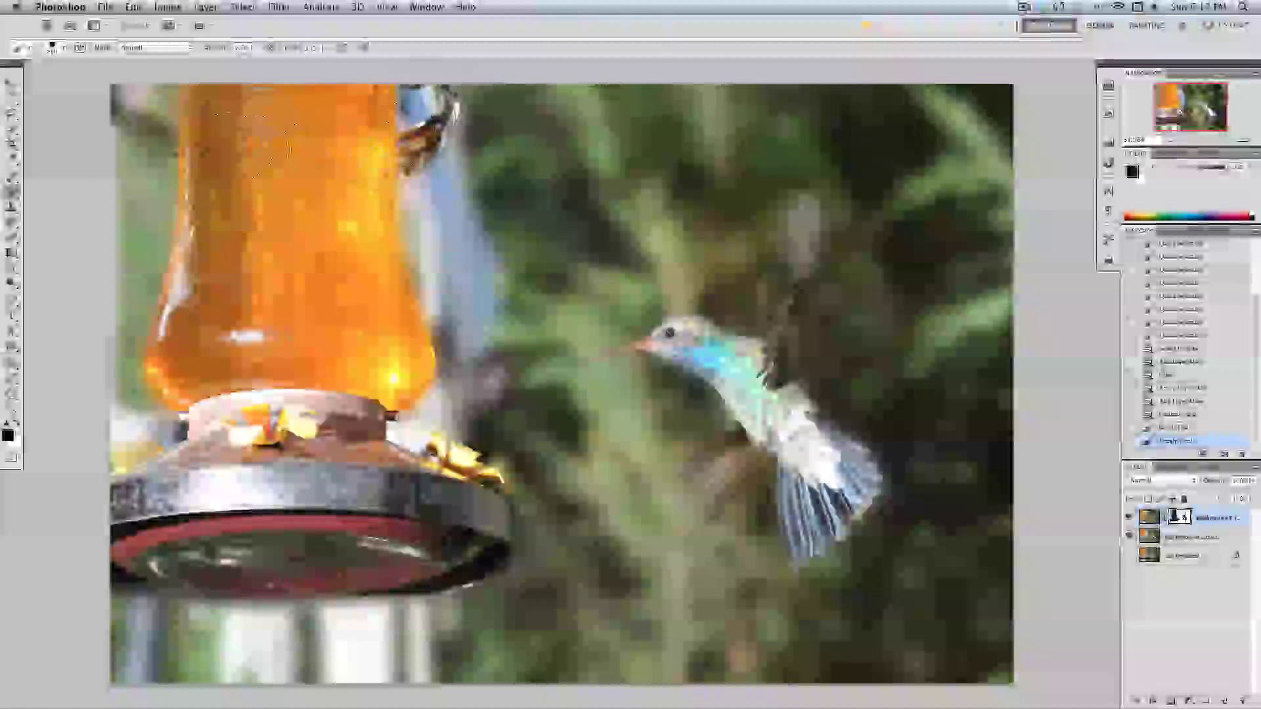
left_click_drag(158, 133, 131, 89)
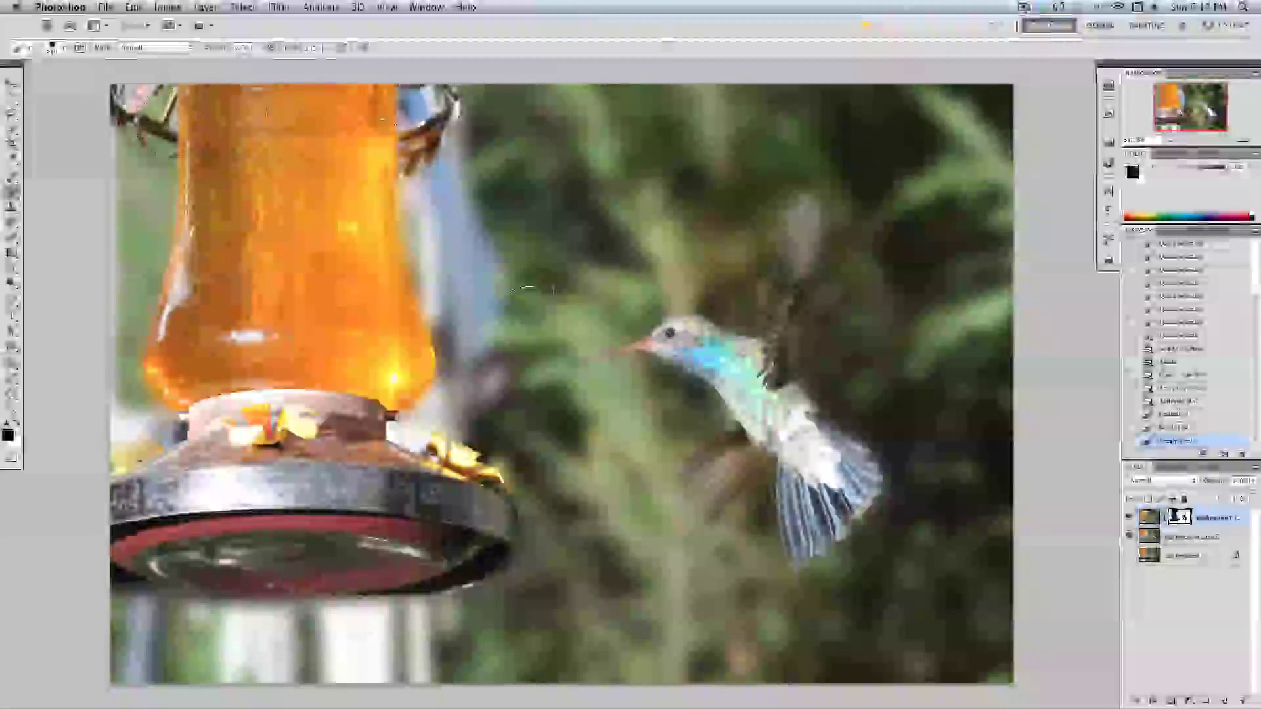